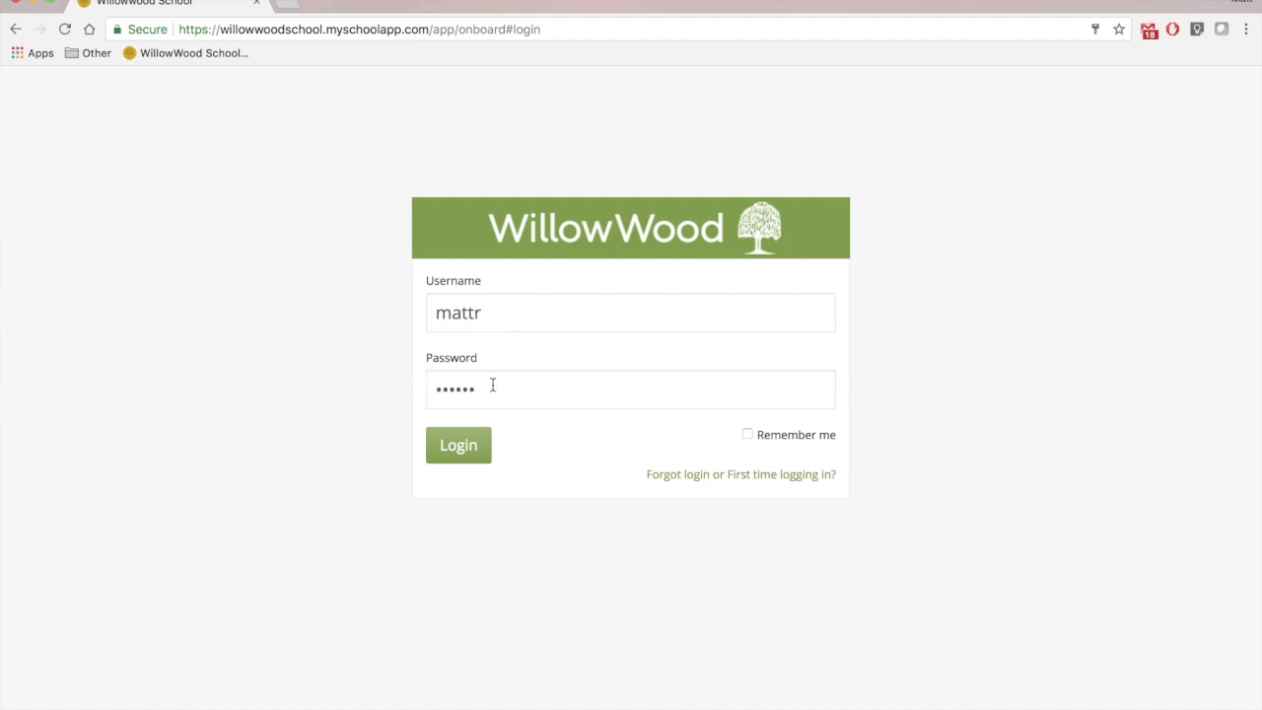
Log in to the school portal with the login remembered, and open the featured news content.
click(747, 436)
click(463, 448)
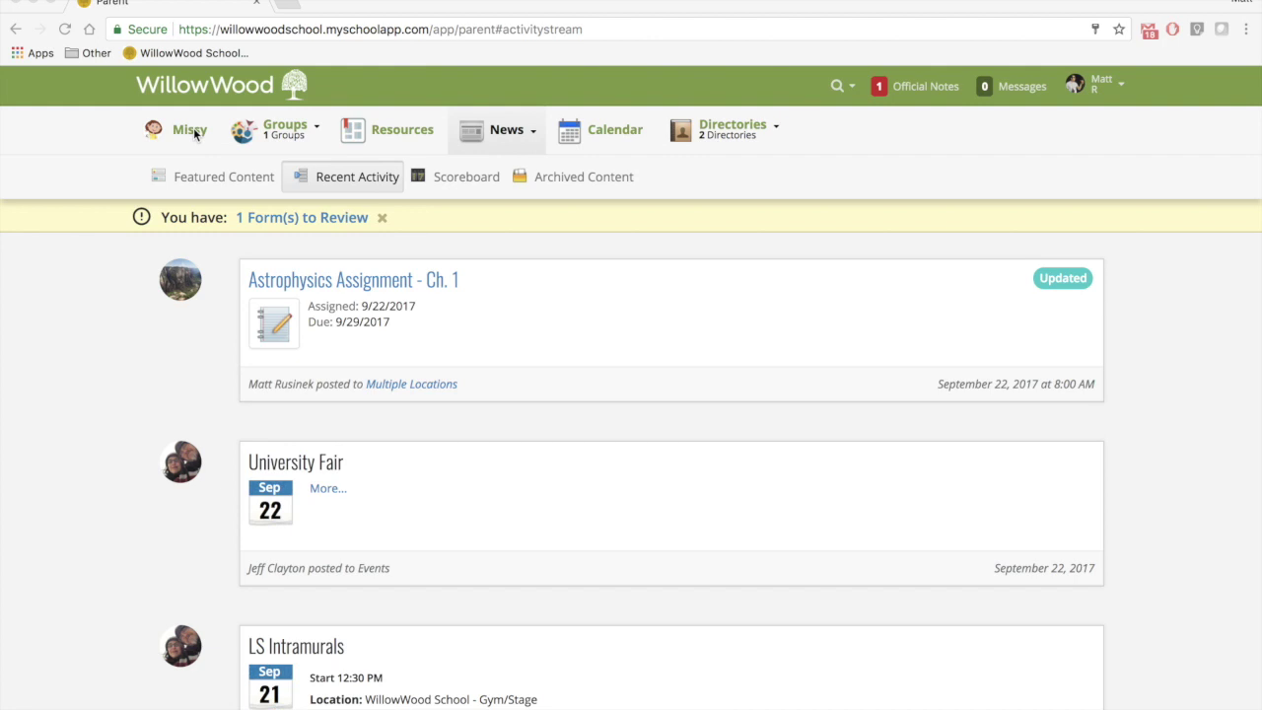
click(207, 180)
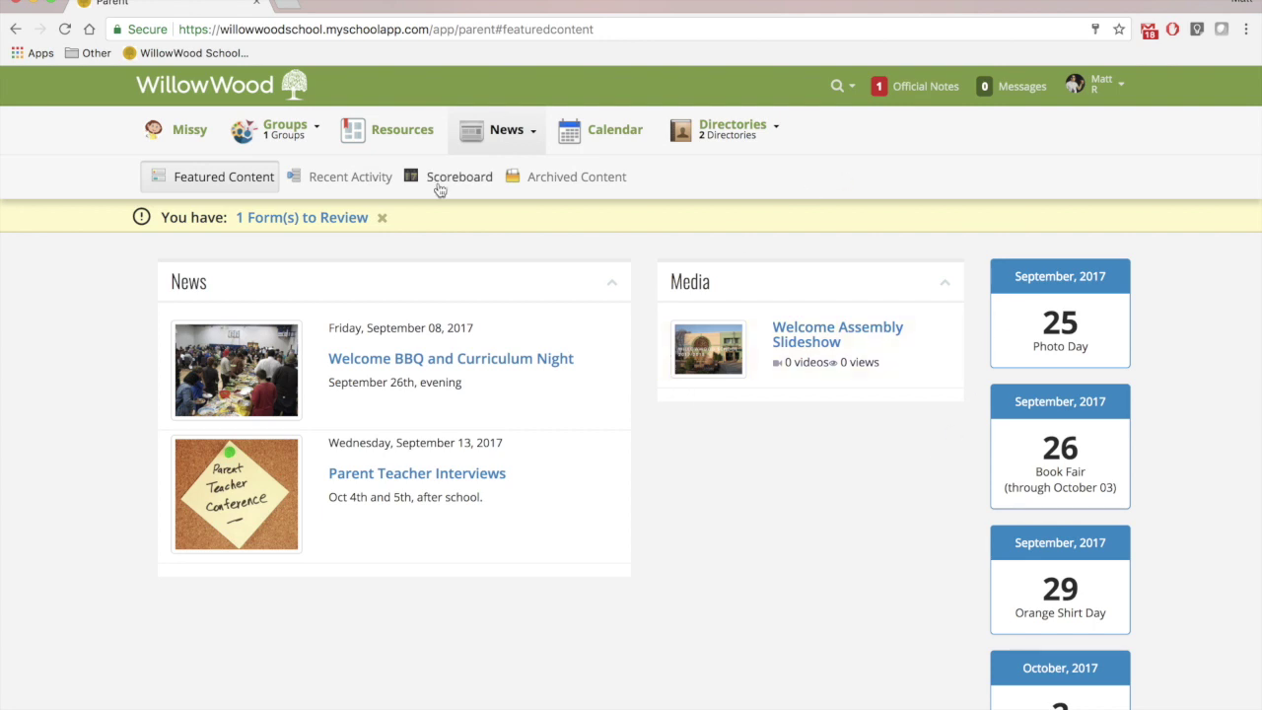
Open the child's progress page and look through the performance, conduct, attendance and course sections down to Athletics.
click(192, 134)
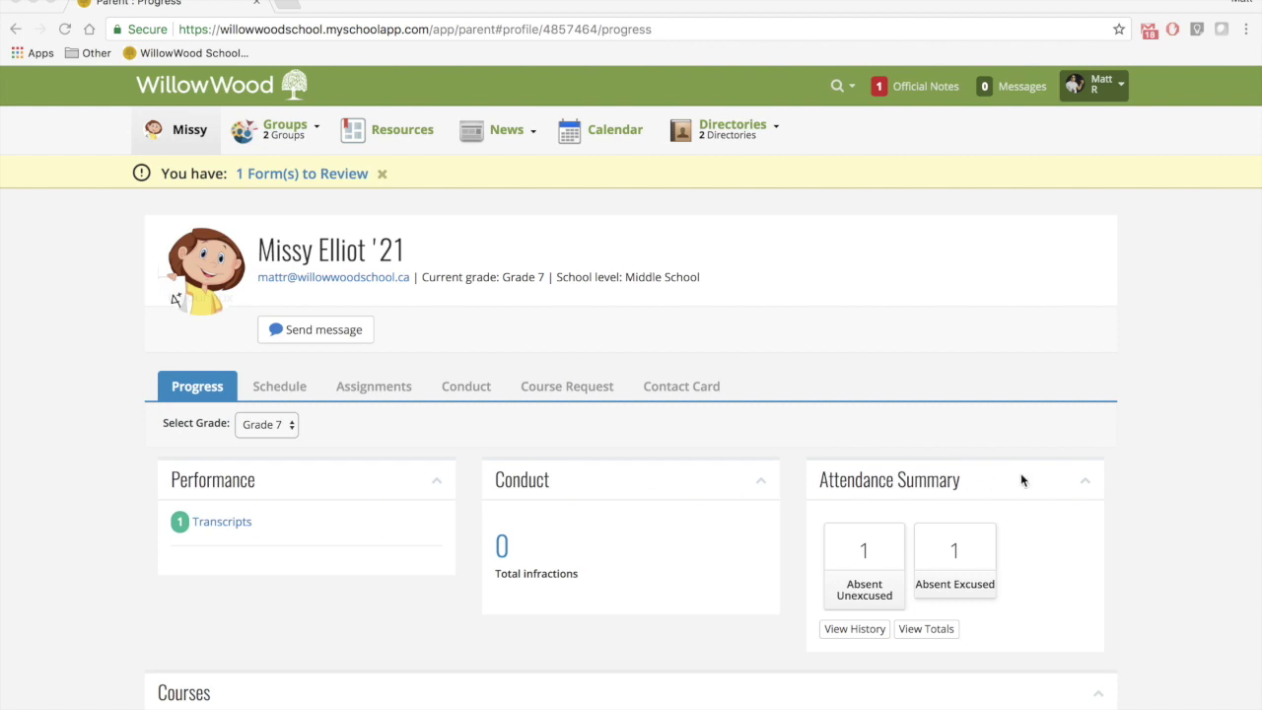
scroll(1024, 487, down, 5)
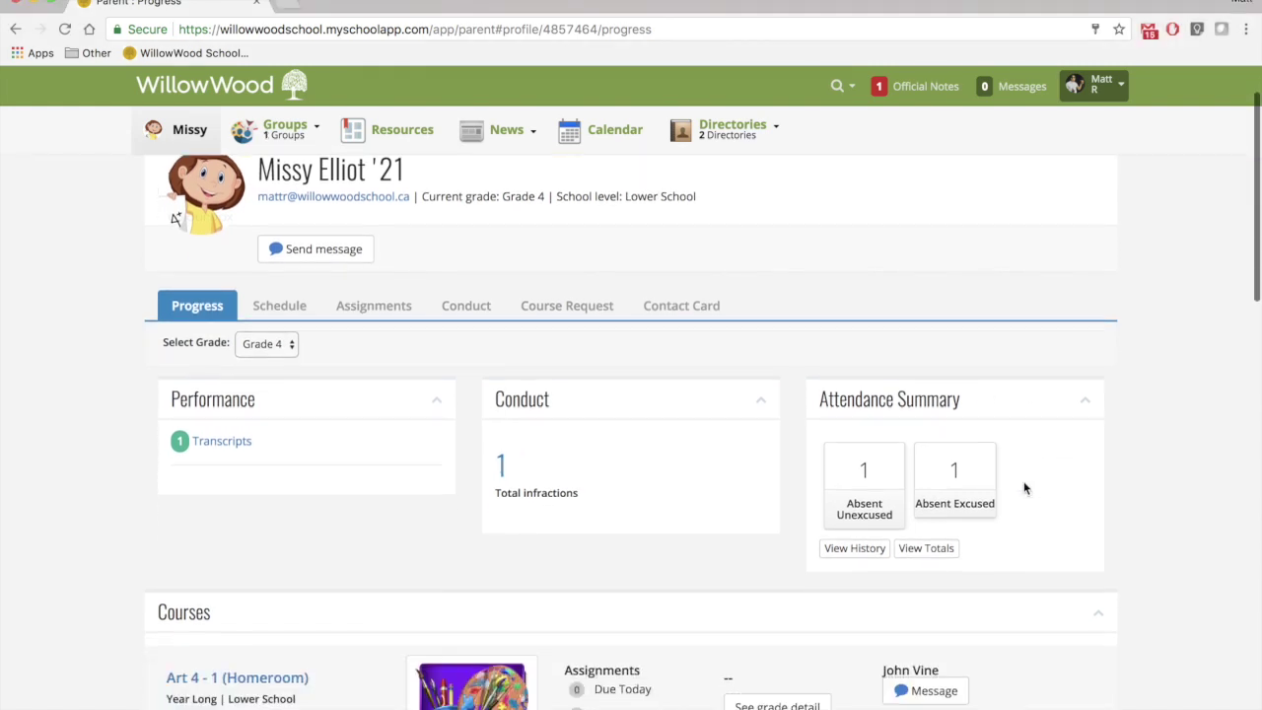
scroll(1023, 487, down, 2)
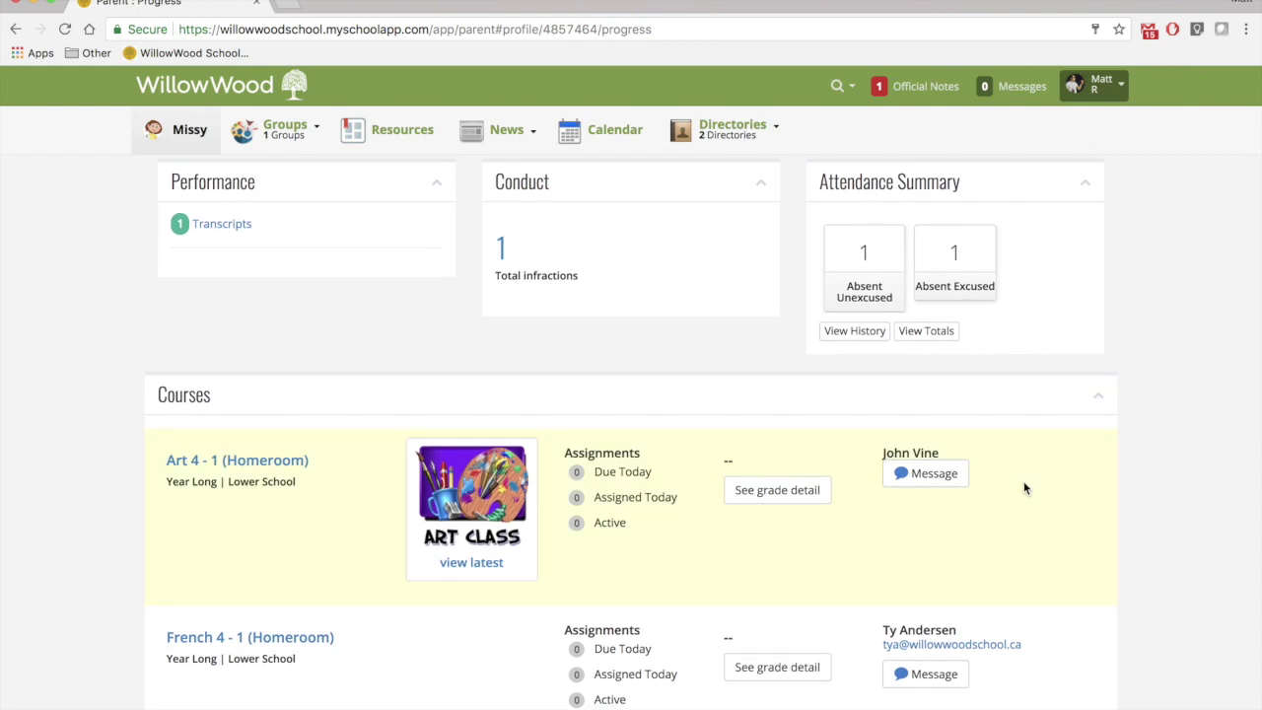
scroll(1023, 485, down, 2)
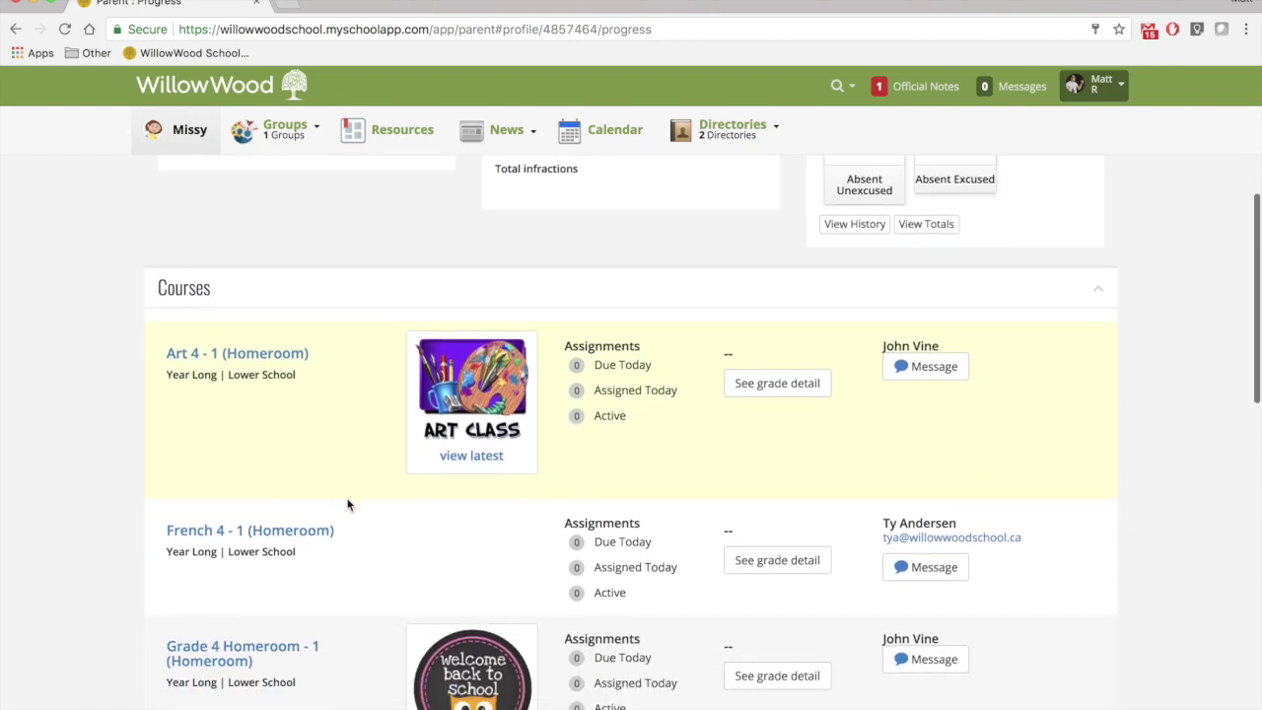
scroll(437, 547, down, 2)
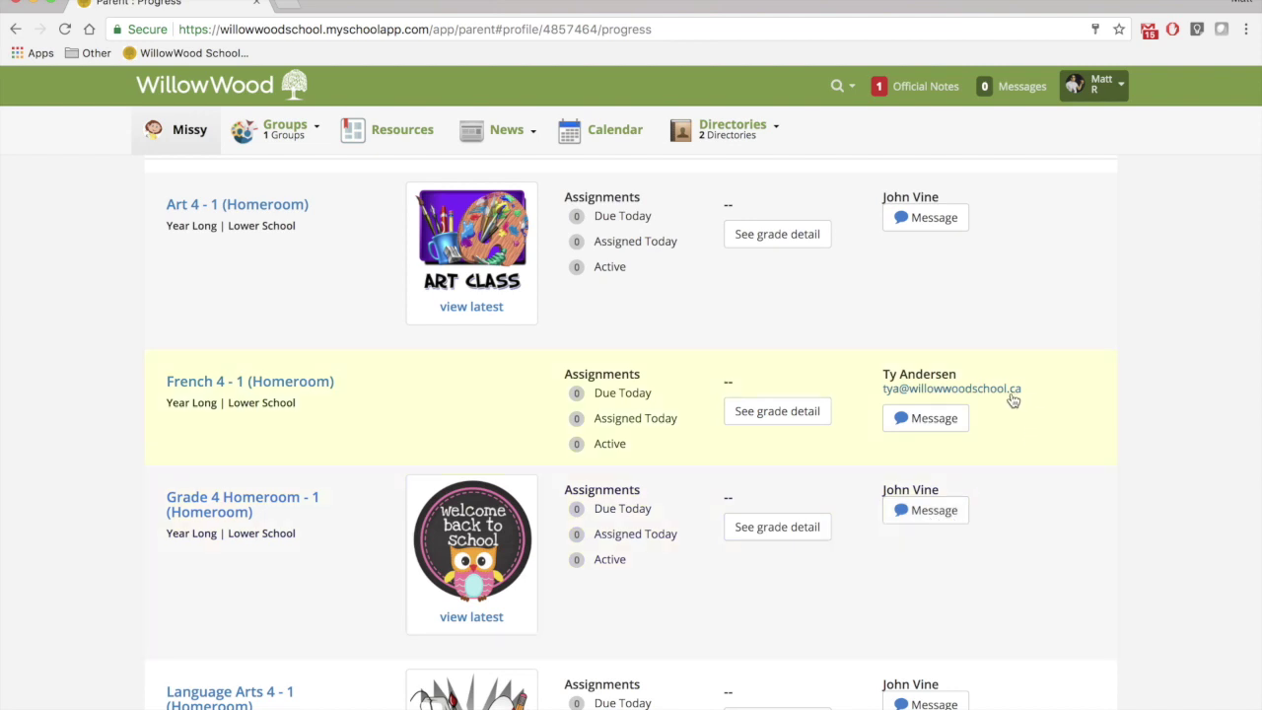
scroll(1012, 399, down, 10)
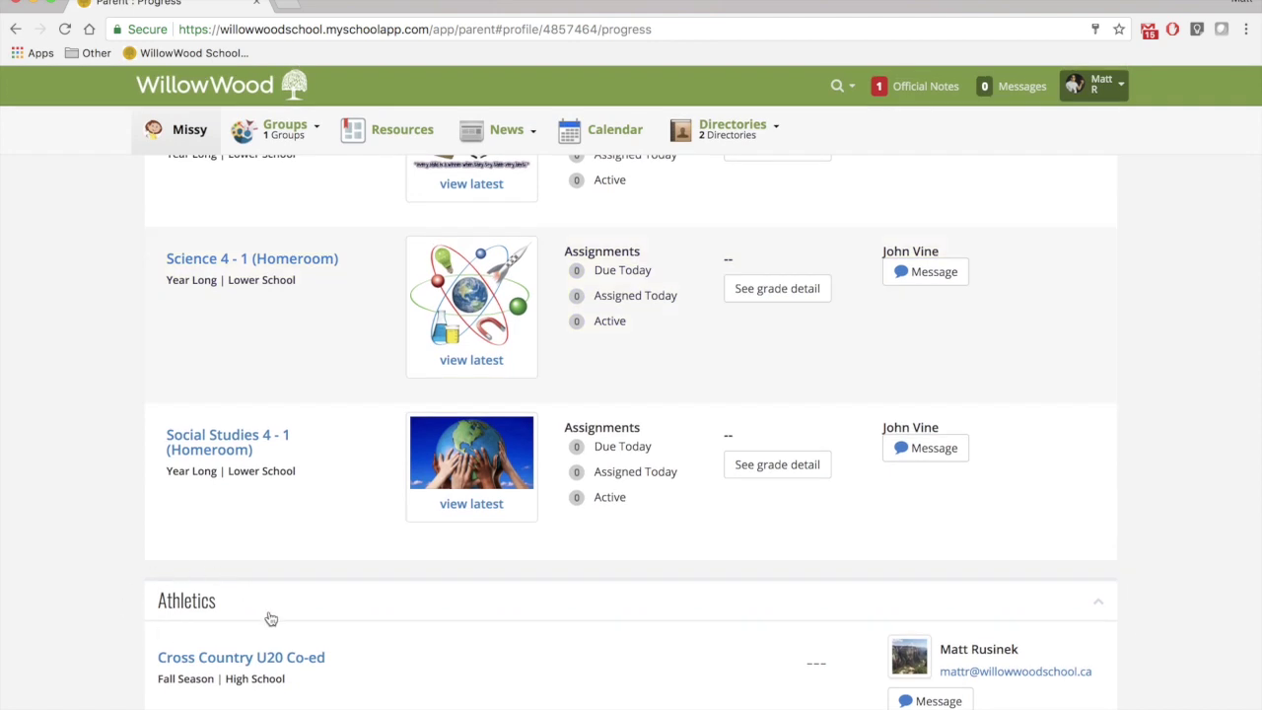
Open the Grade 4 Homeroom class page from the child's course list.
scroll(382, 636, up, 3)
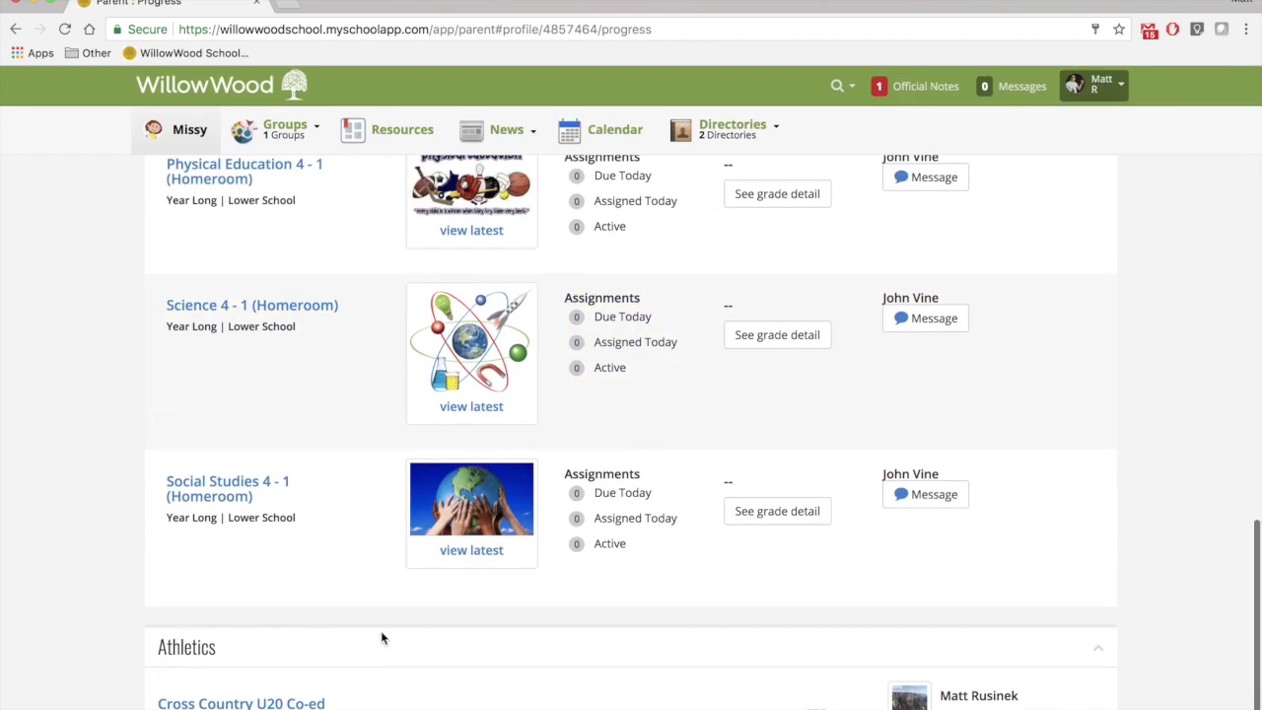
scroll(382, 638, up, 6)
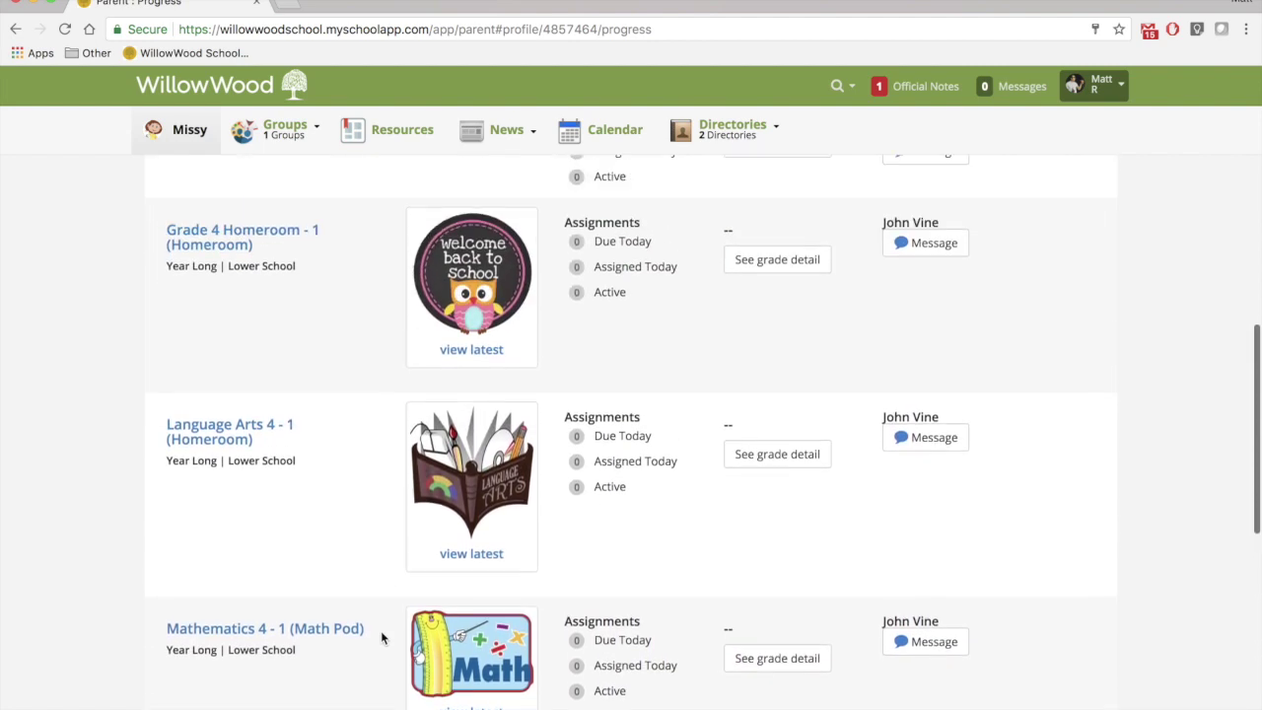
scroll(381, 638, up, 2)
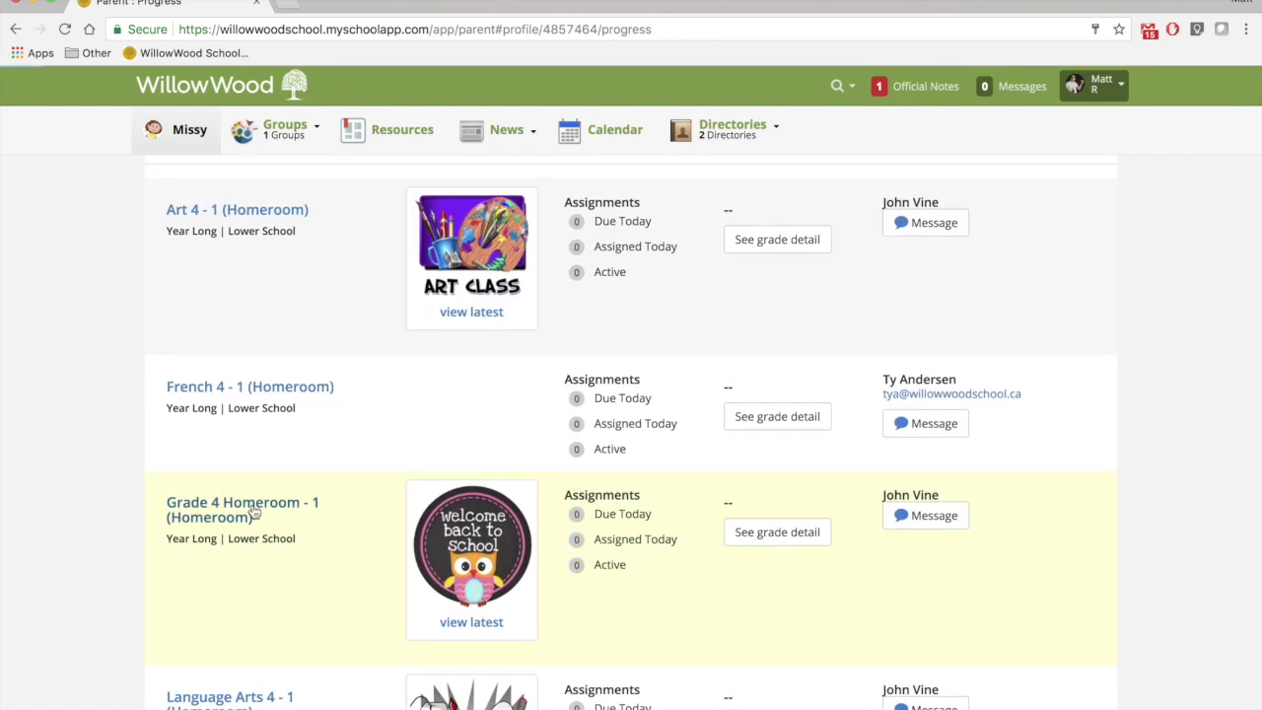
click(253, 504)
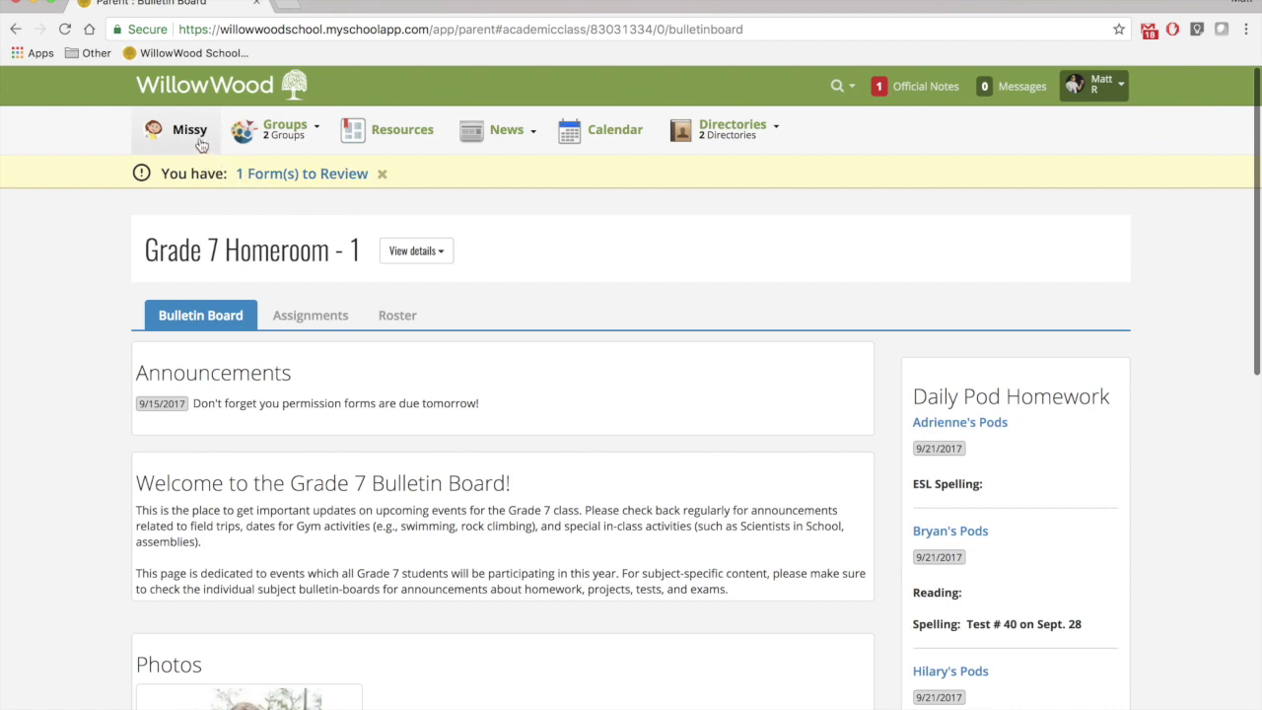
Return to the child's profile and look through the list of assignments due this month.
click(198, 138)
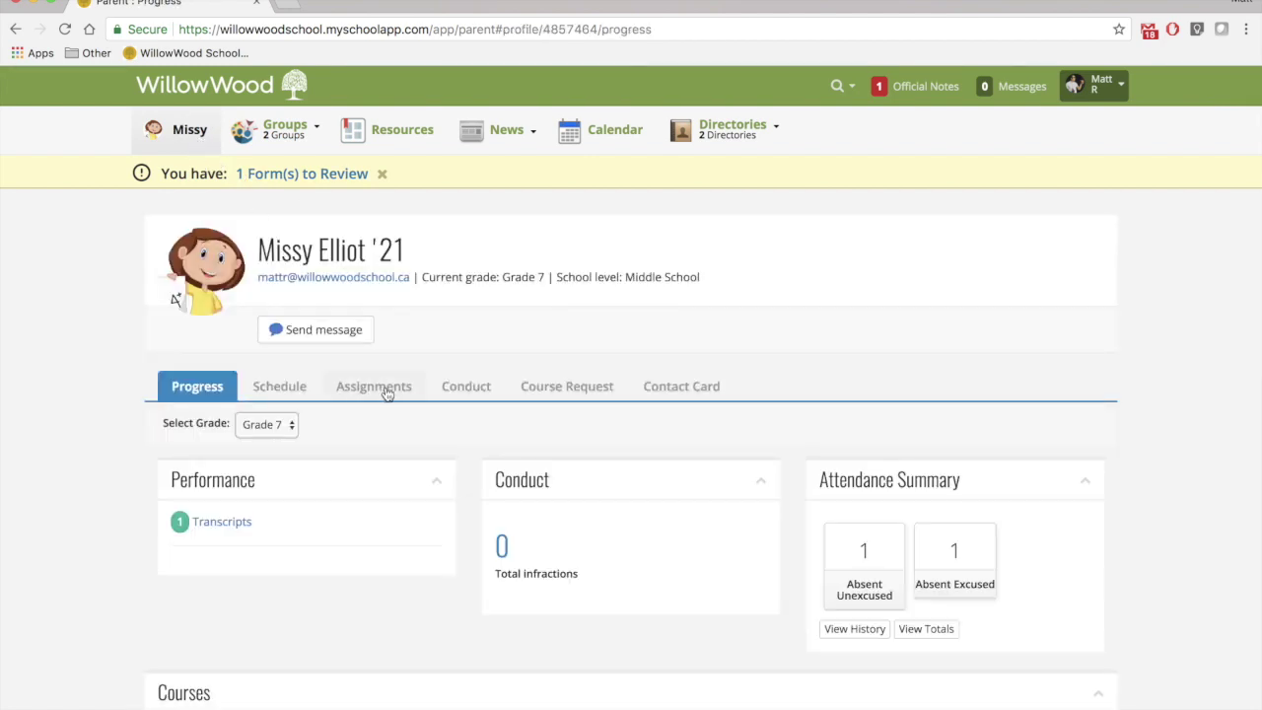
click(376, 390)
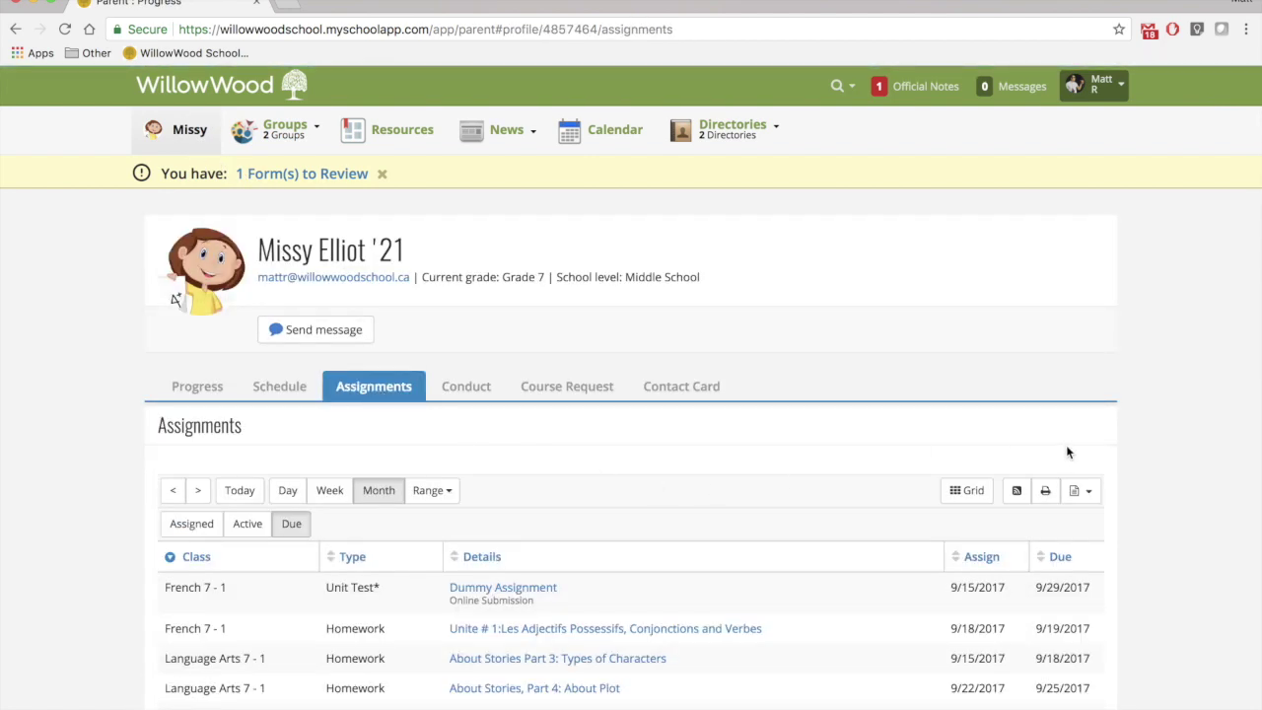
scroll(1151, 497, down, 1)
scroll(1151, 498, down, 4)
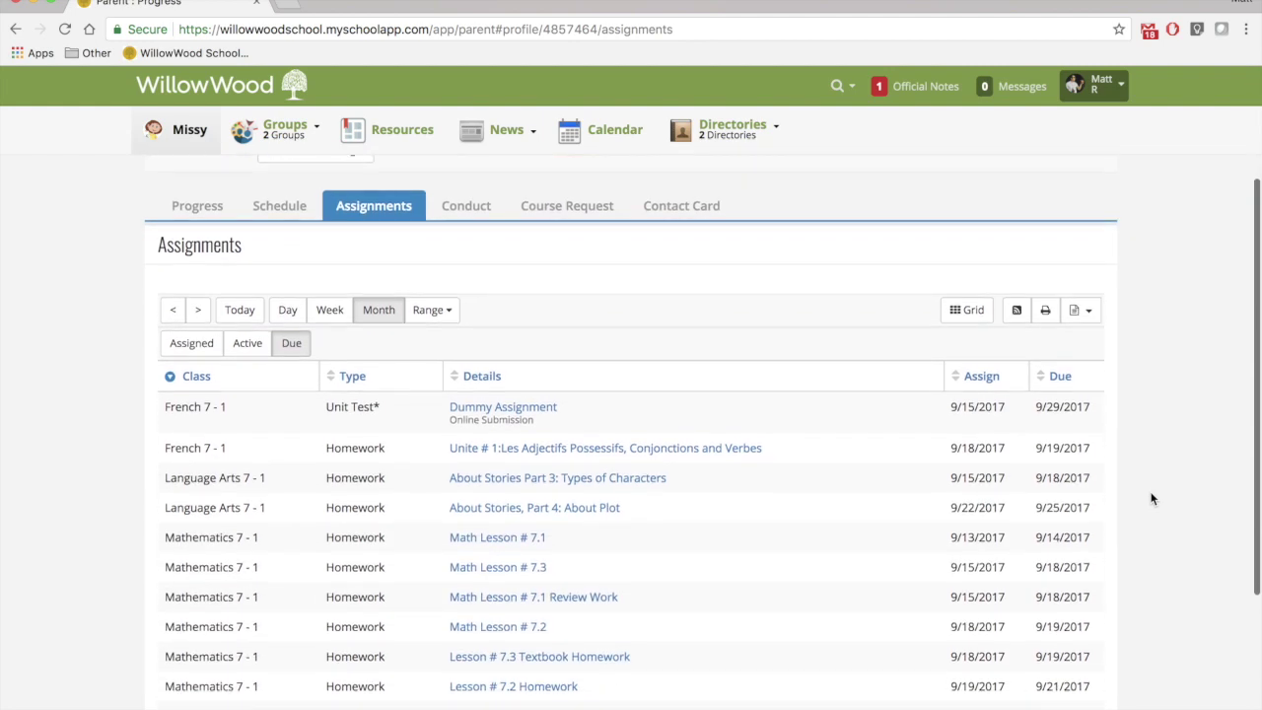
scroll(406, 434, down, 2)
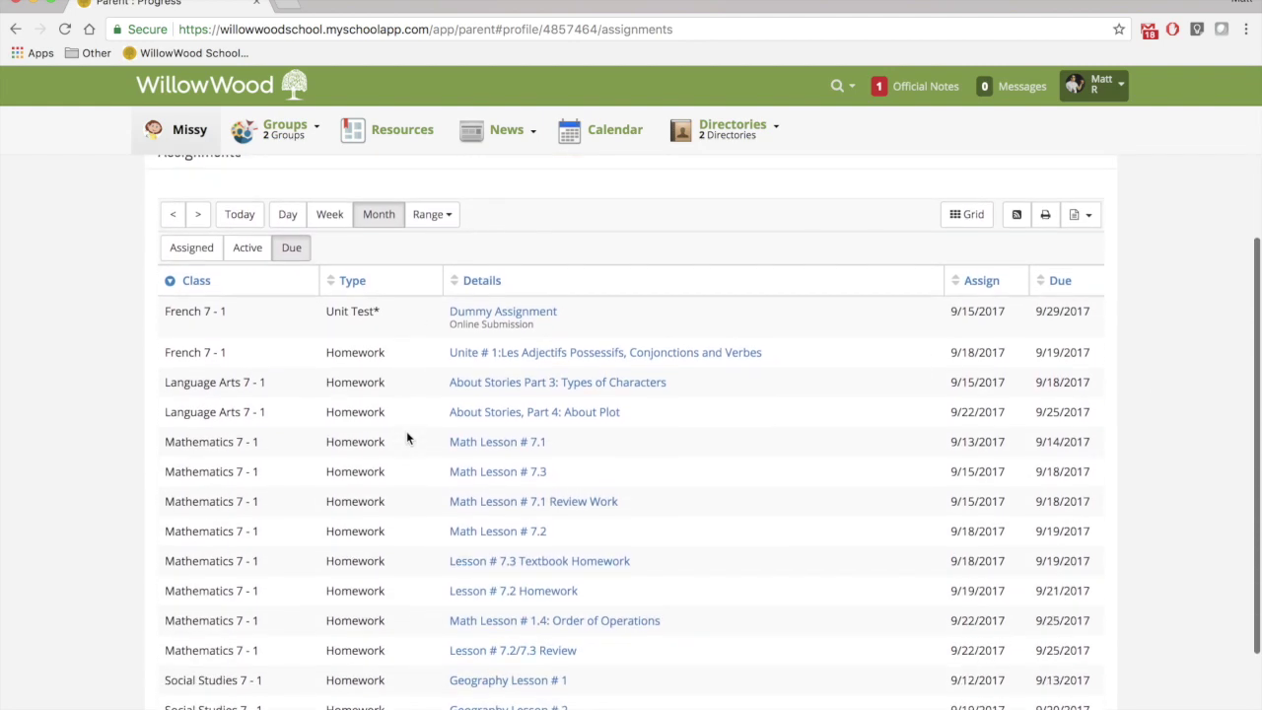
scroll(798, 388, up, 2)
scroll(798, 387, up, 5)
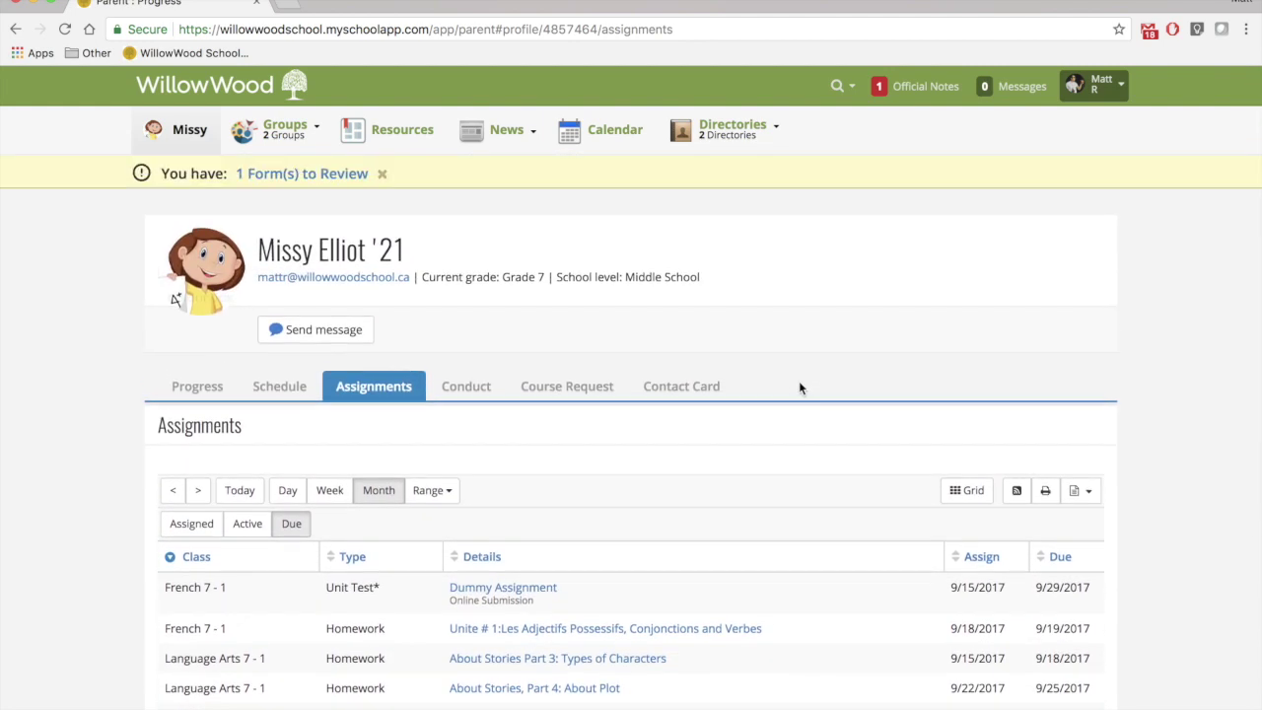
View the child's contact card and the files and forms awaiting review.
click(688, 389)
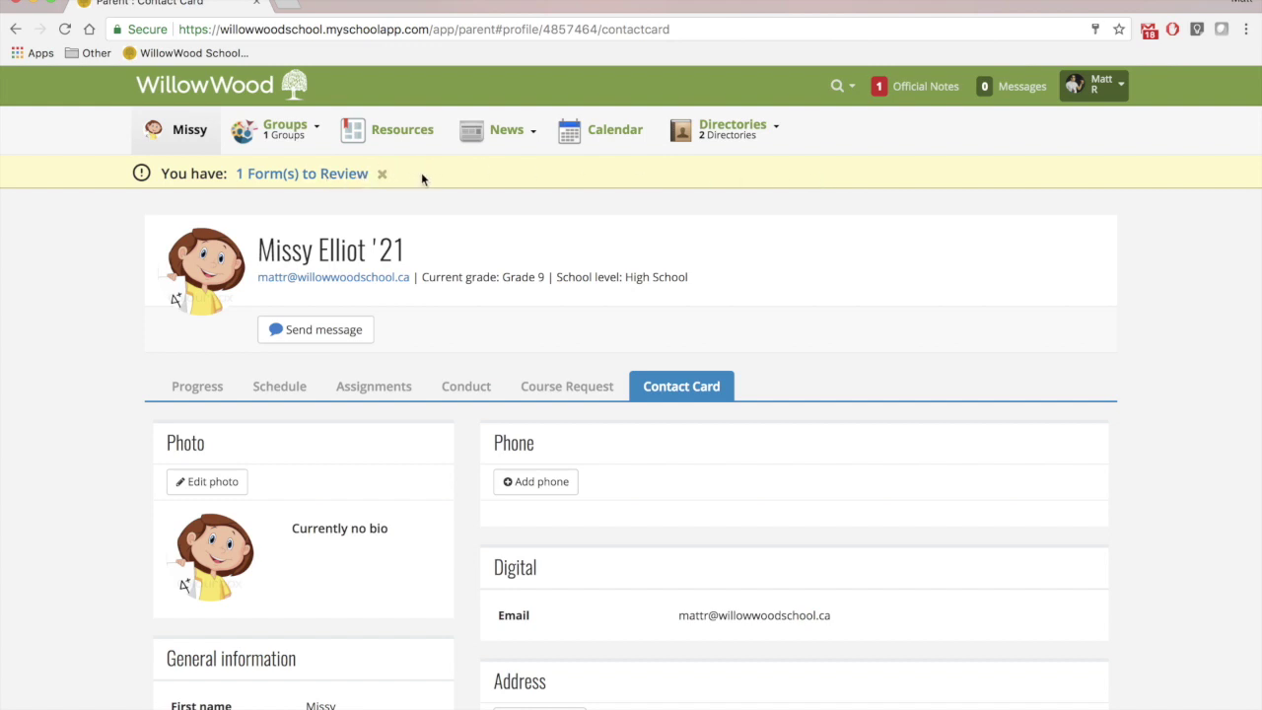
click(335, 175)
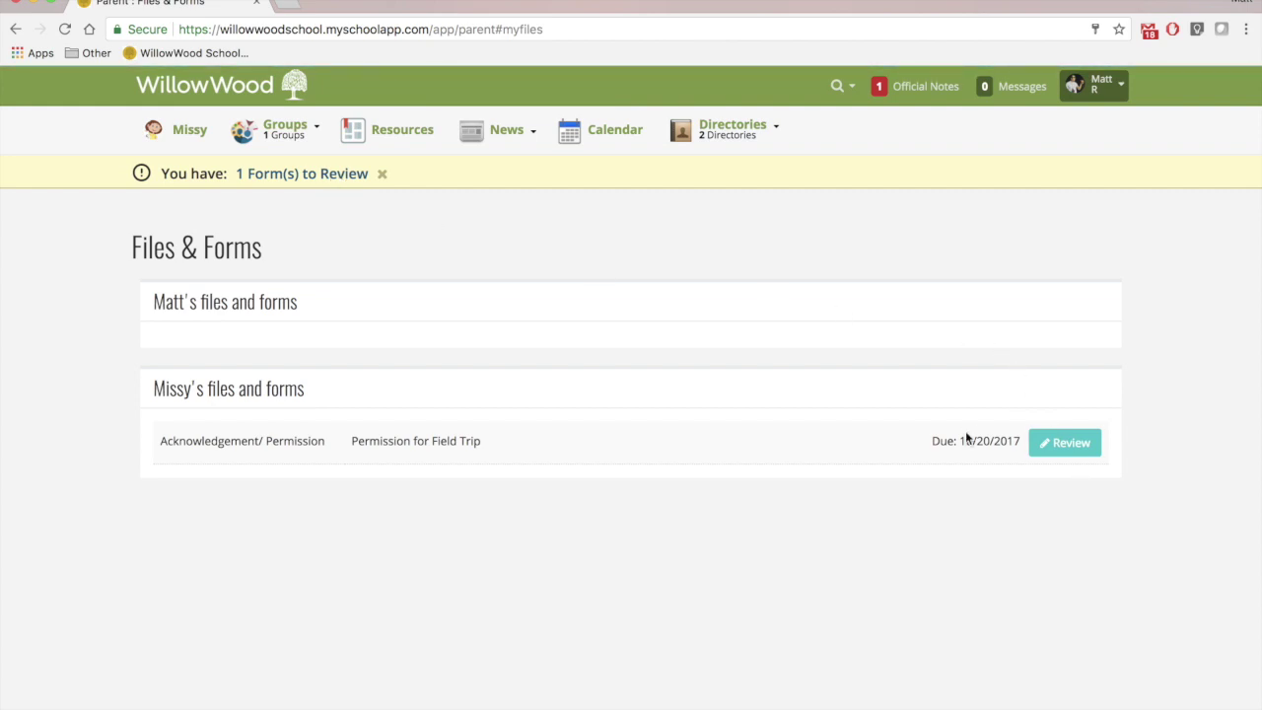
Look at the available news sections and open the school calendar.
click(311, 146)
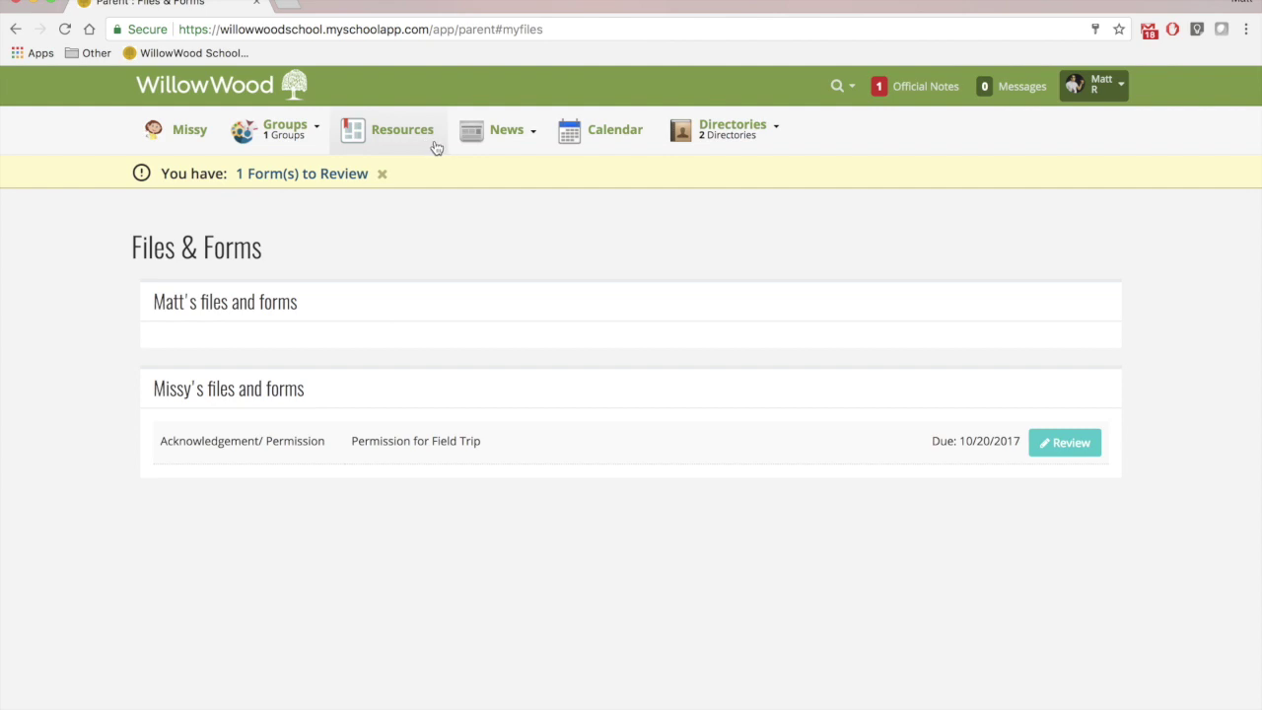
mouse_move(508, 138)
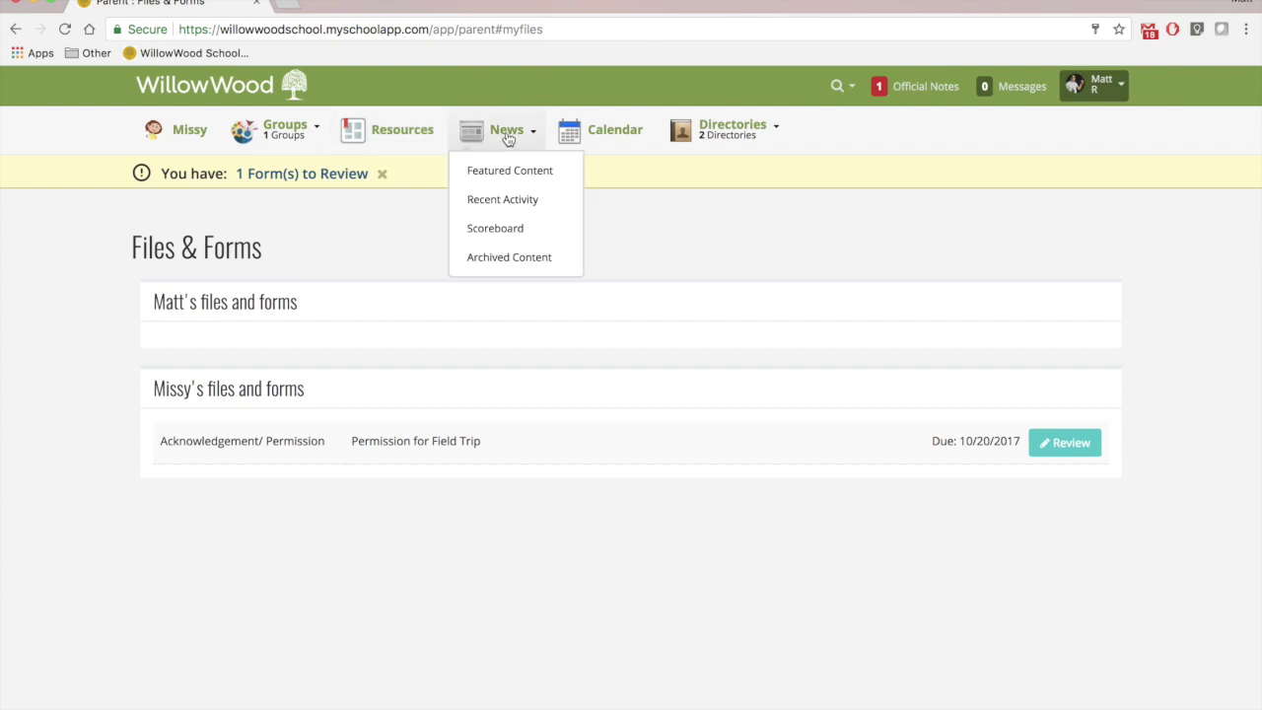
click(613, 144)
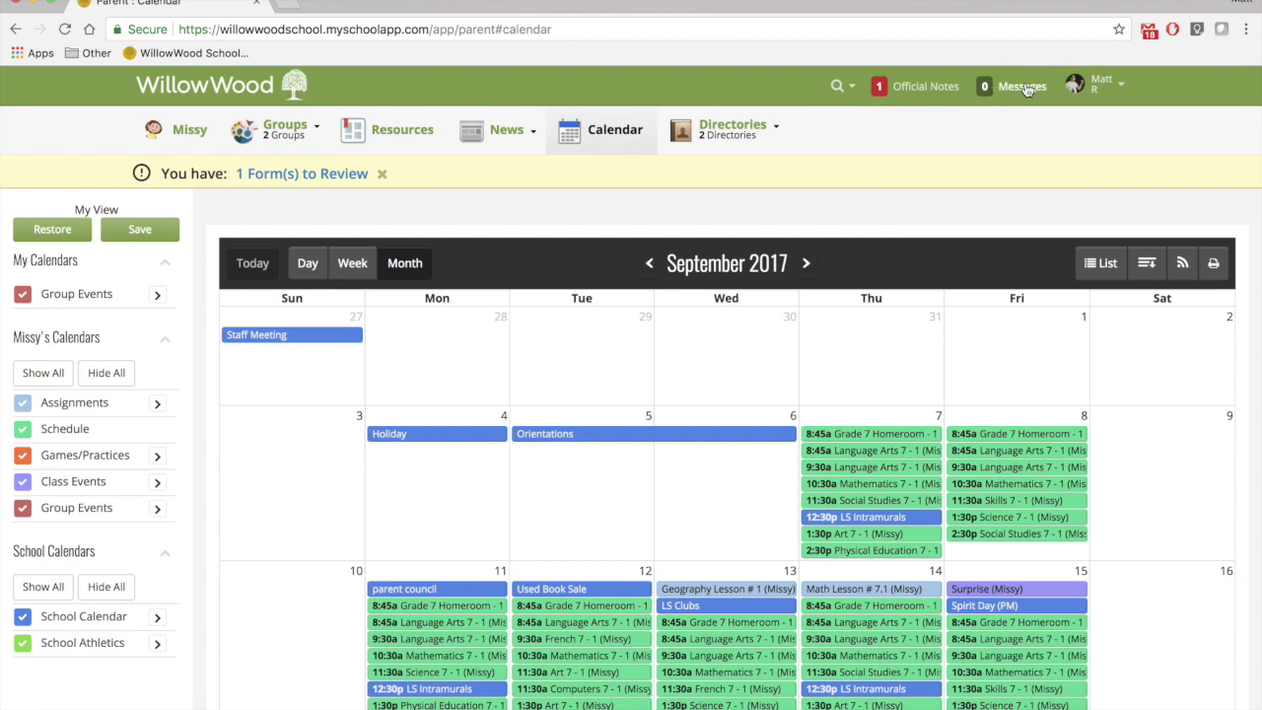
Compose a new message to the existing contact in the inbox with the text "Hi again!" and send it.
click(1025, 87)
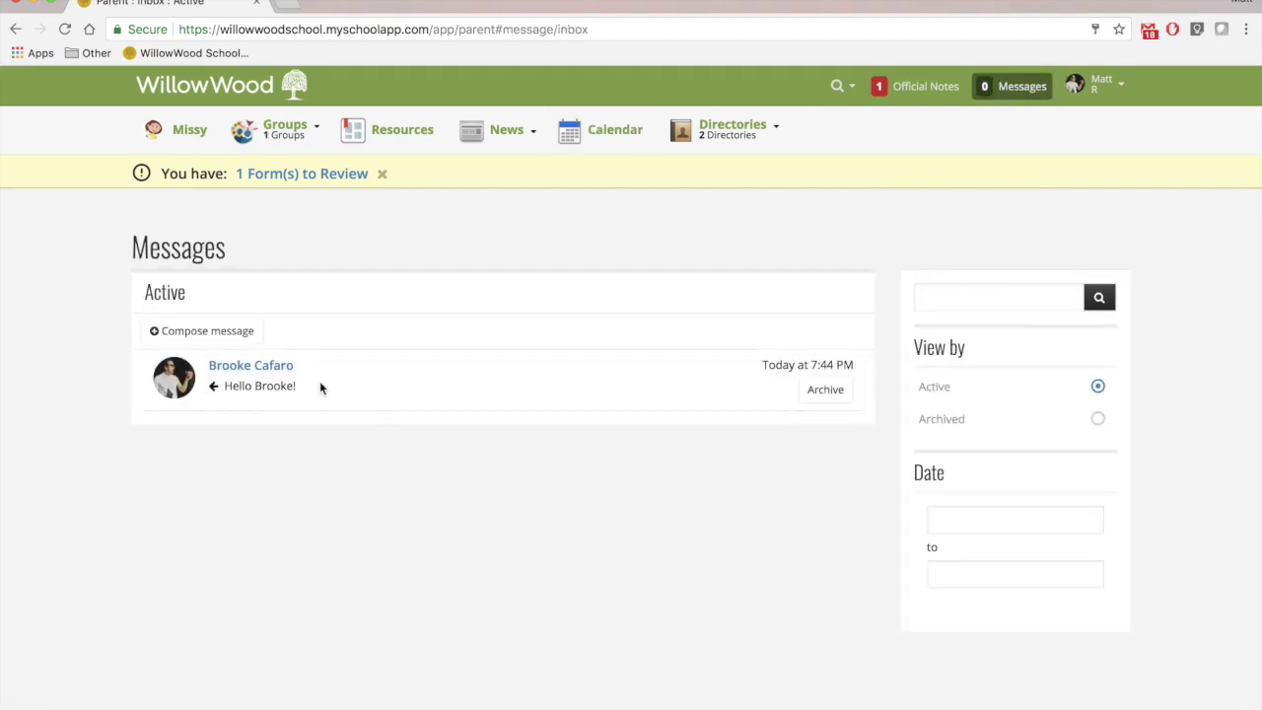
click(243, 332)
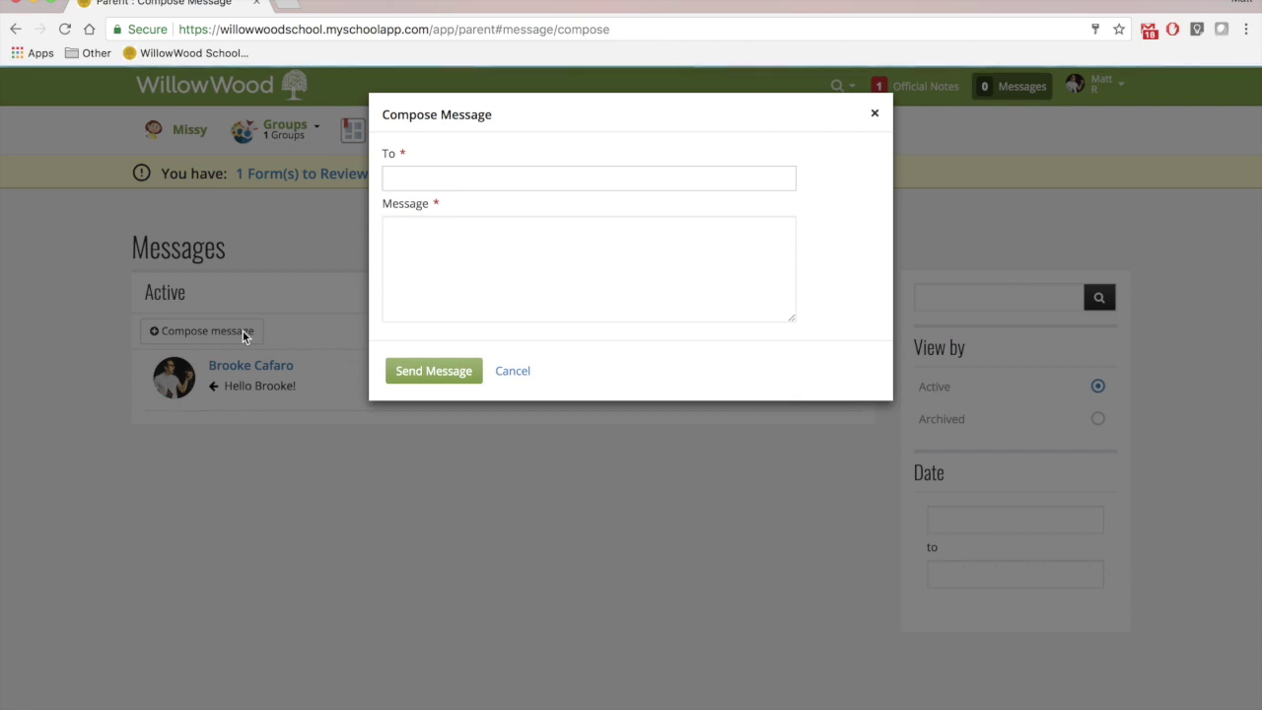
click(432, 180)
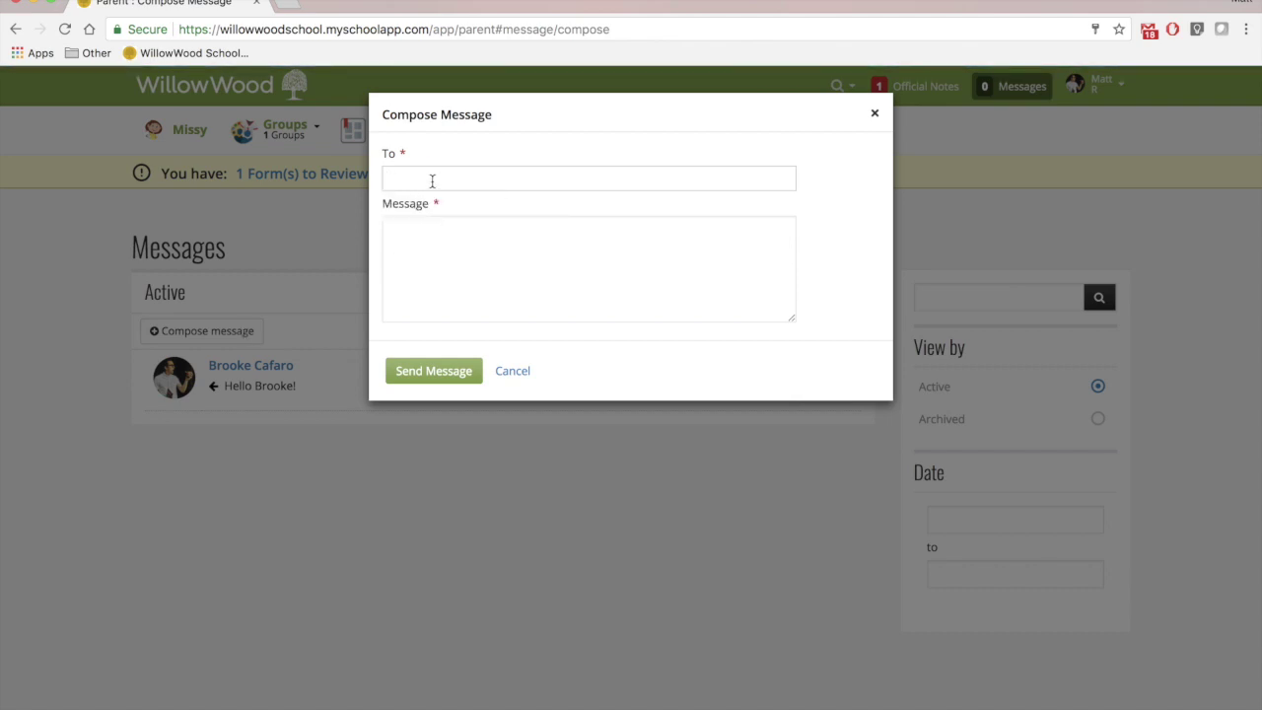
text(brooke)
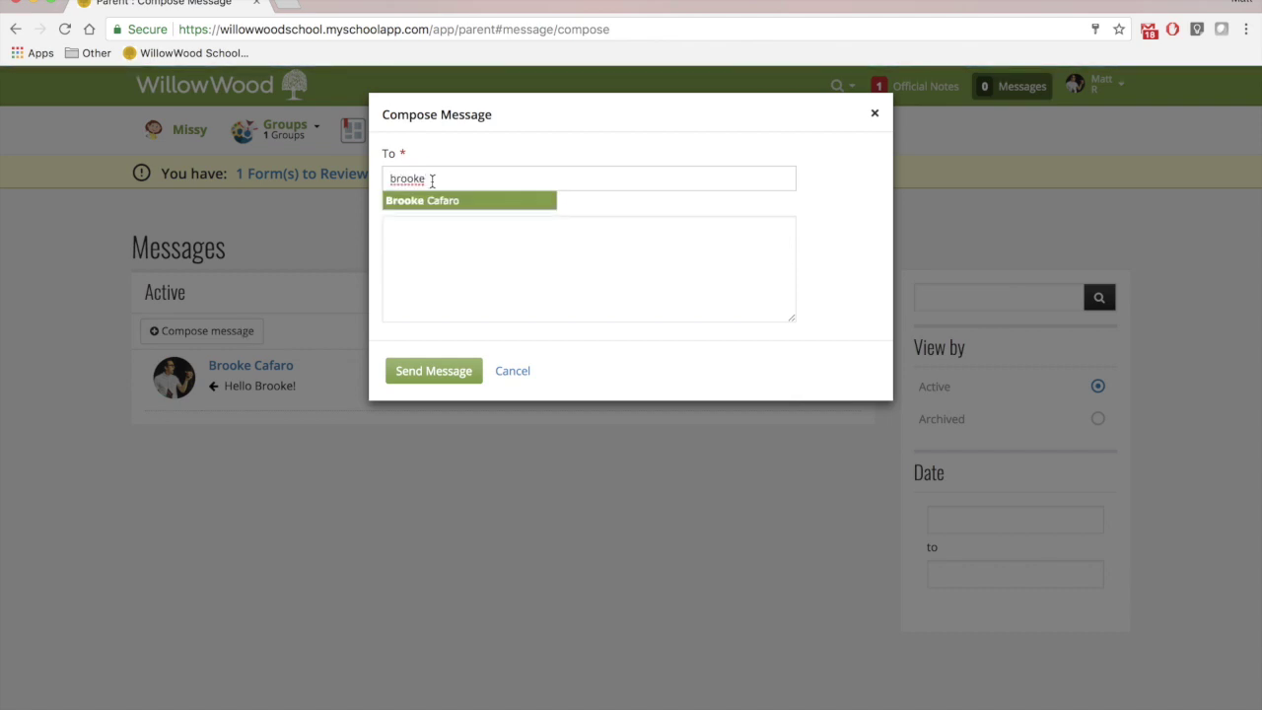
click(438, 200)
text(Hi again!)
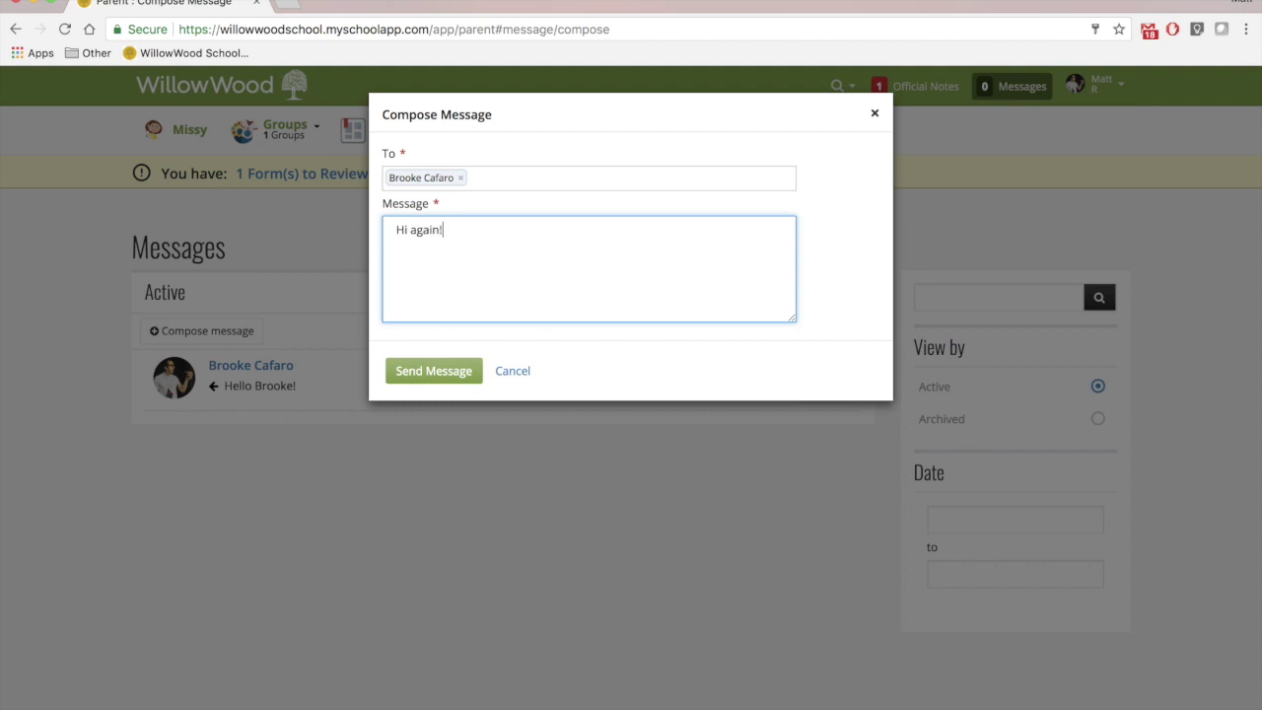
click(428, 372)
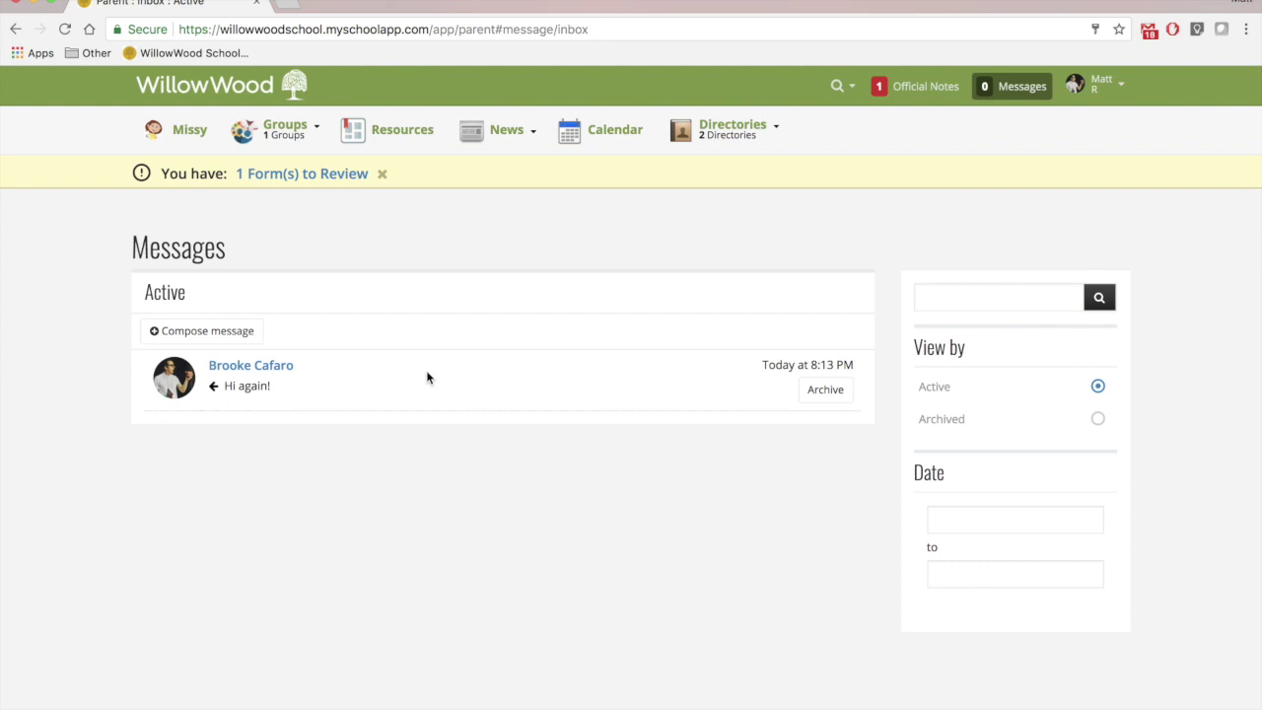
View the official notes and the contact card in the parent's own profile.
click(936, 87)
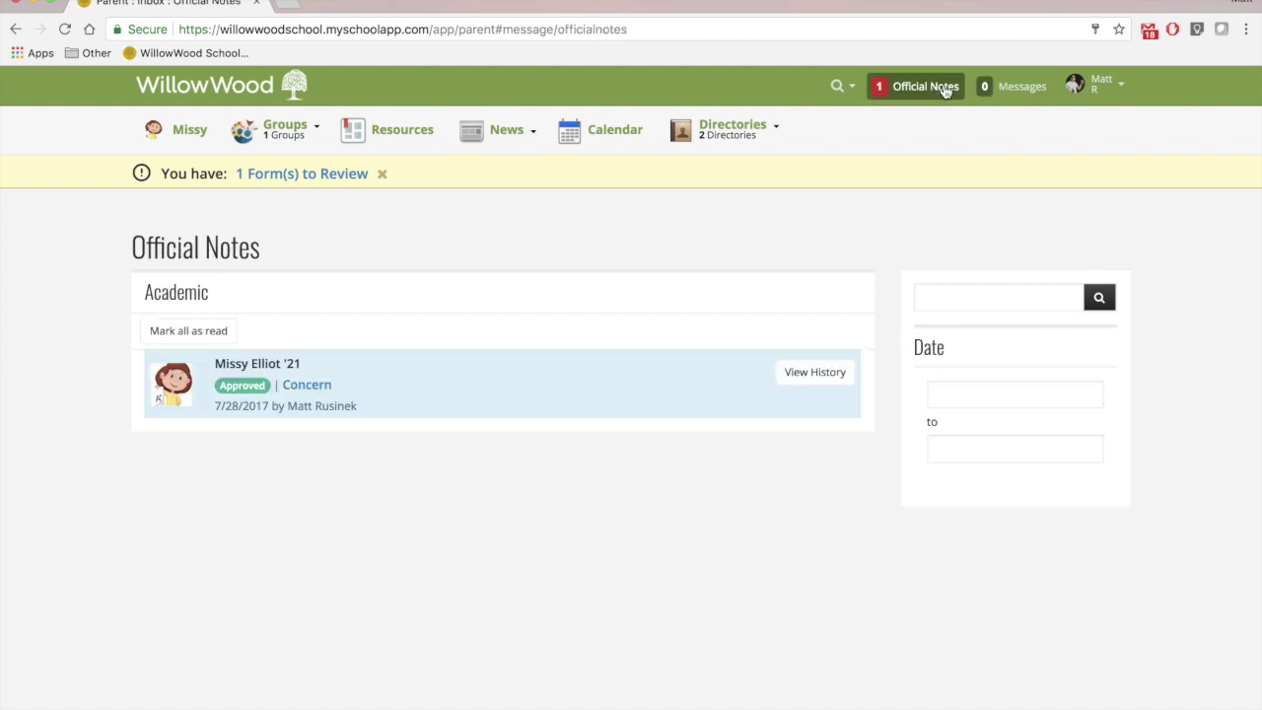
click(1115, 85)
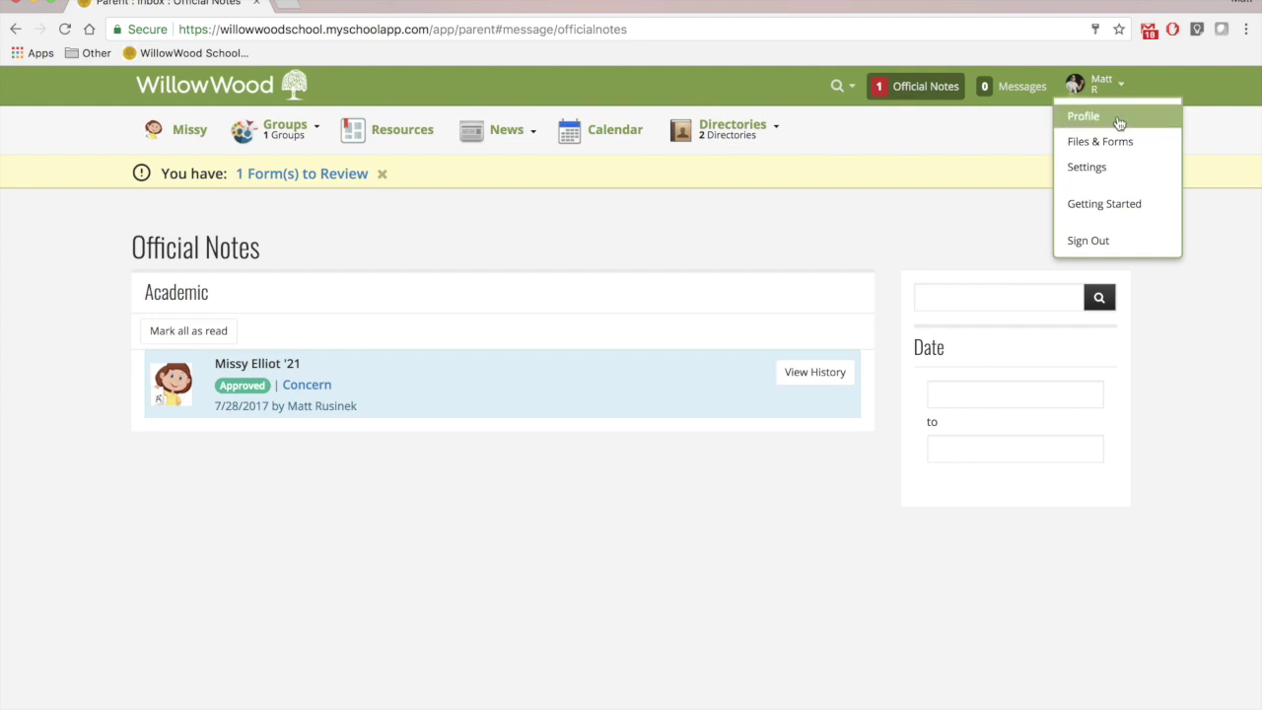
click(1117, 116)
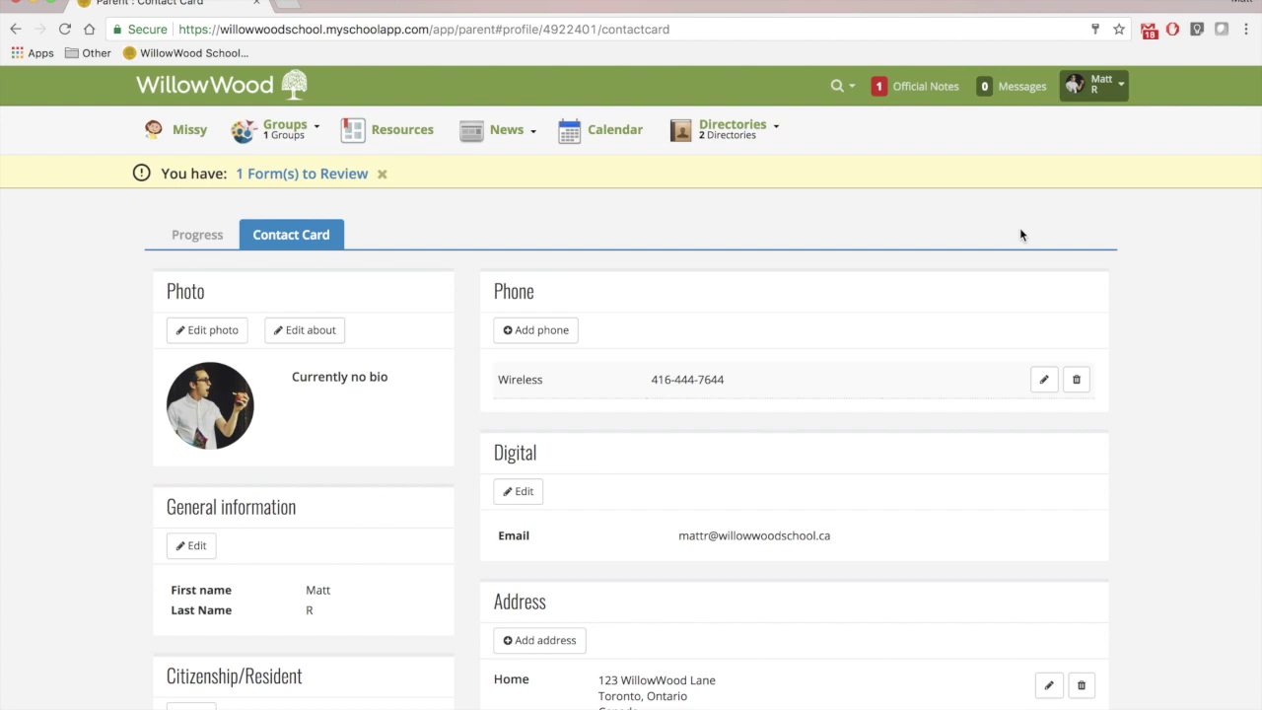
In the account's notification settings, turn on e-mail notifications for Messages and Assignment Added.
click(1120, 95)
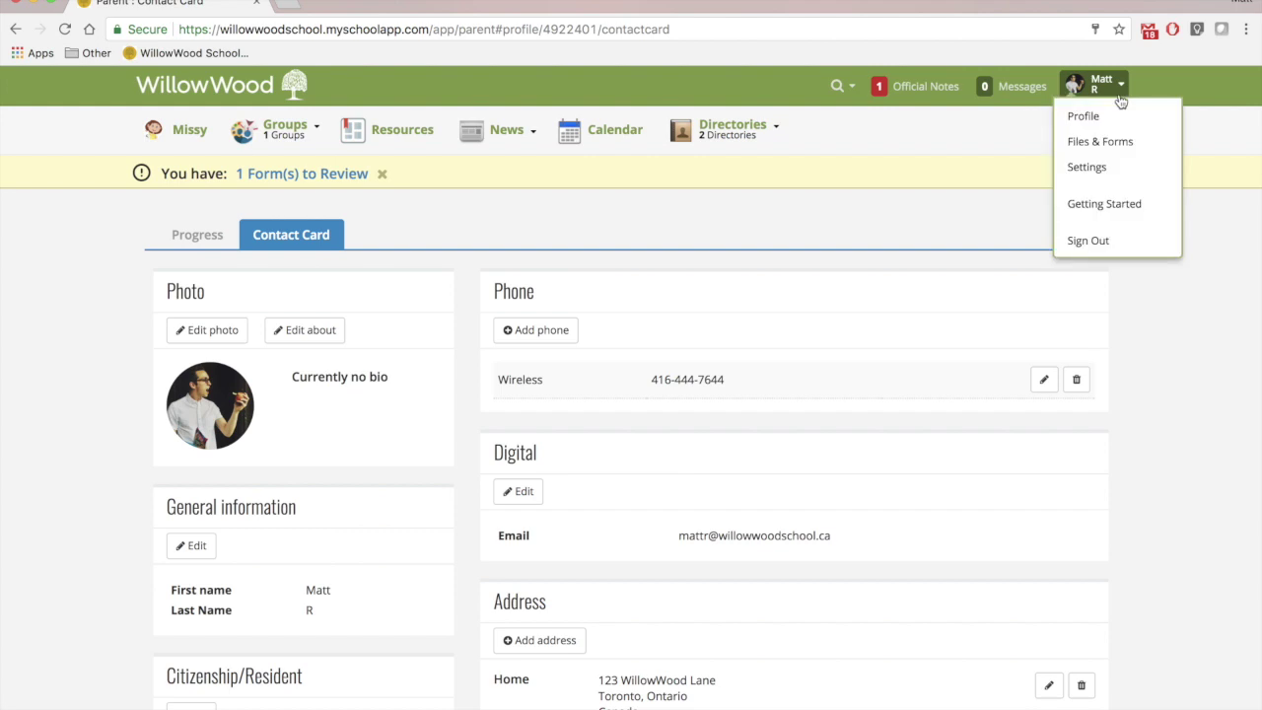
click(1085, 167)
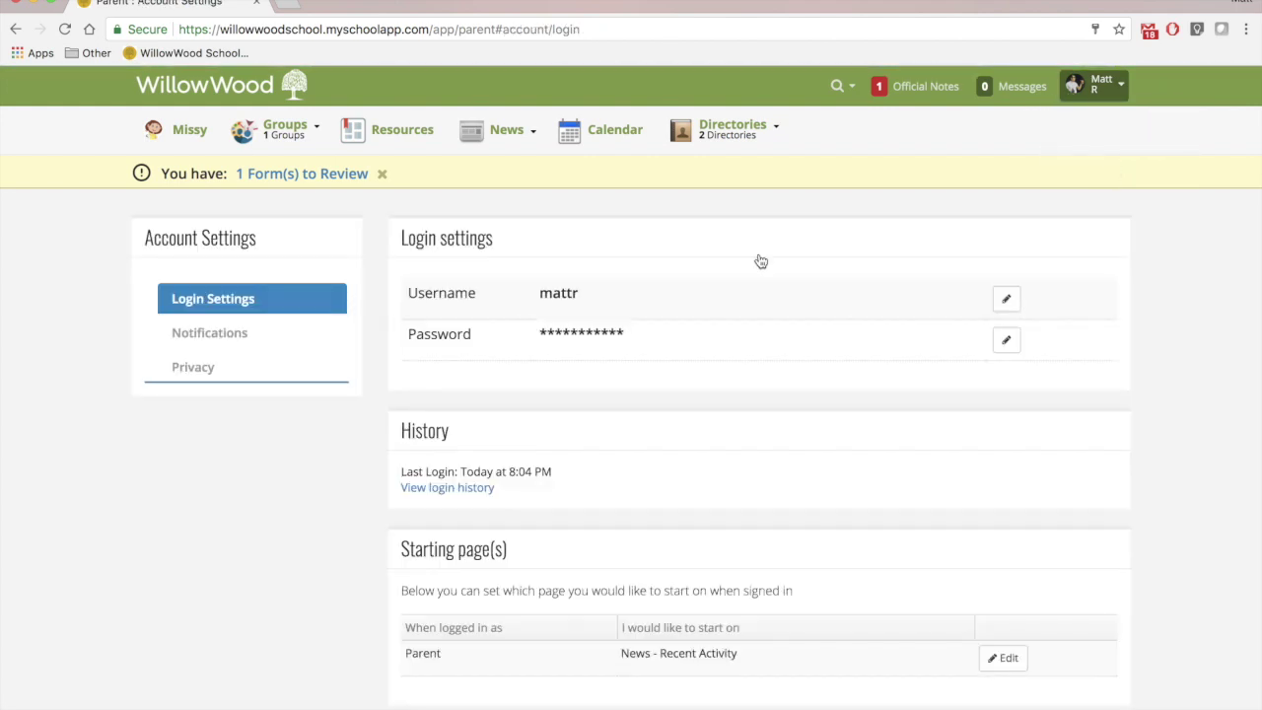
click(309, 336)
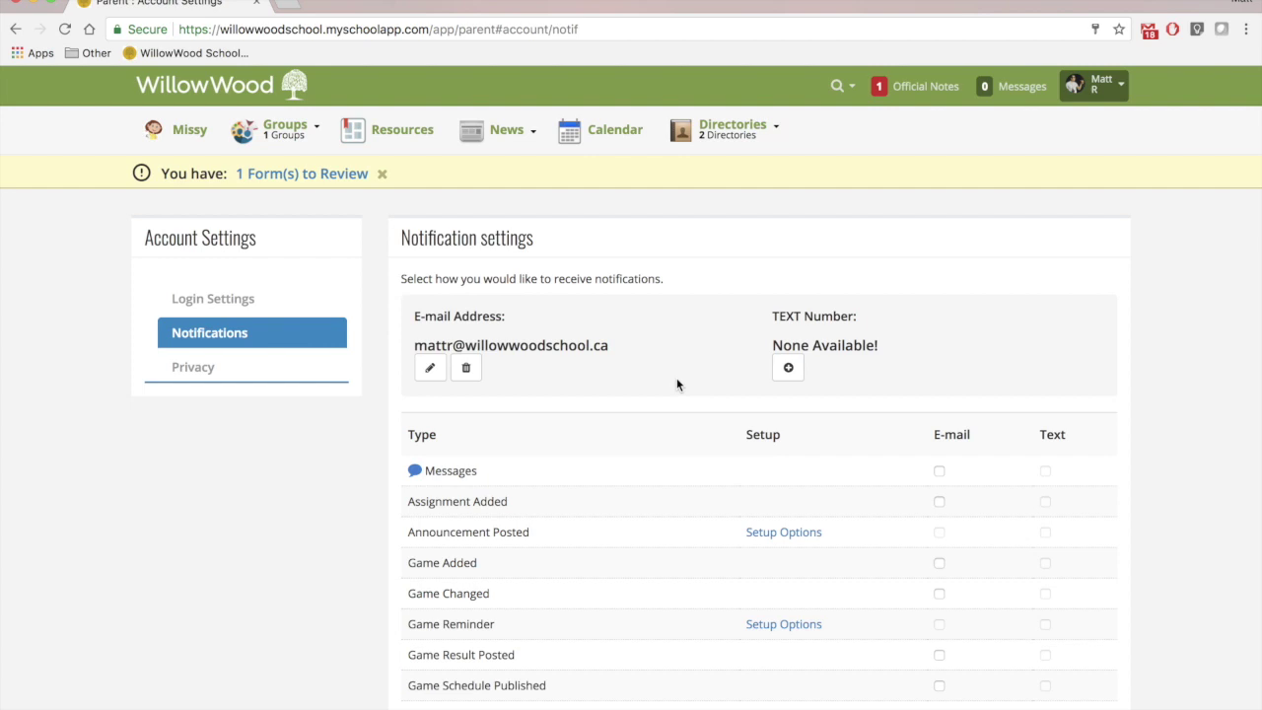
click(939, 472)
click(940, 502)
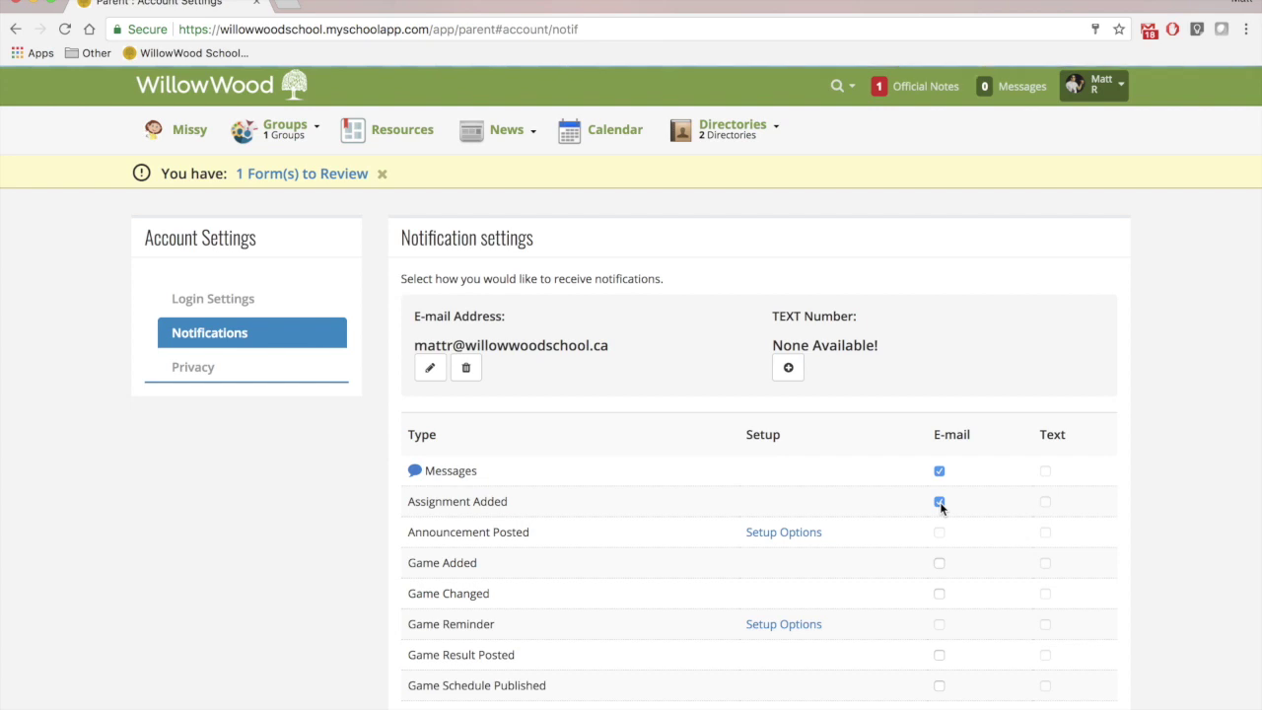